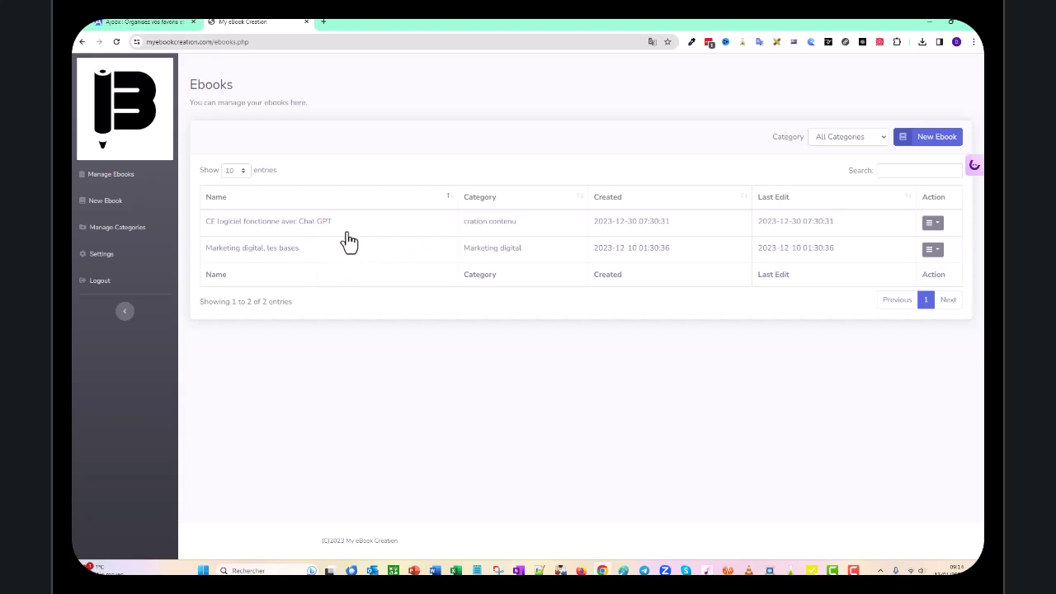
Step: Look over the first ebook's actions and the categories list, then start a new ebook
click(933, 224)
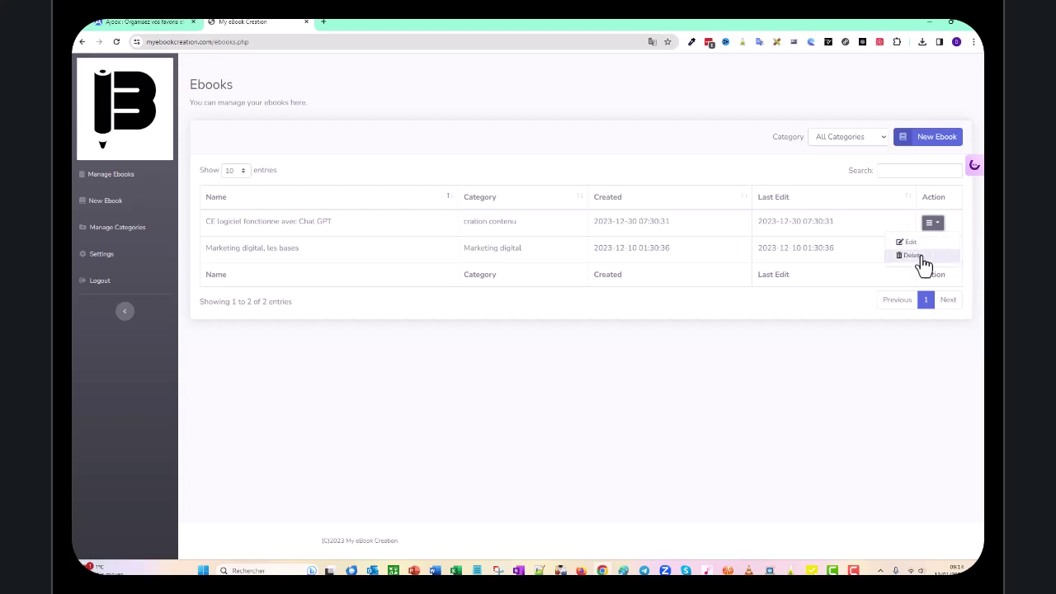
click(437, 373)
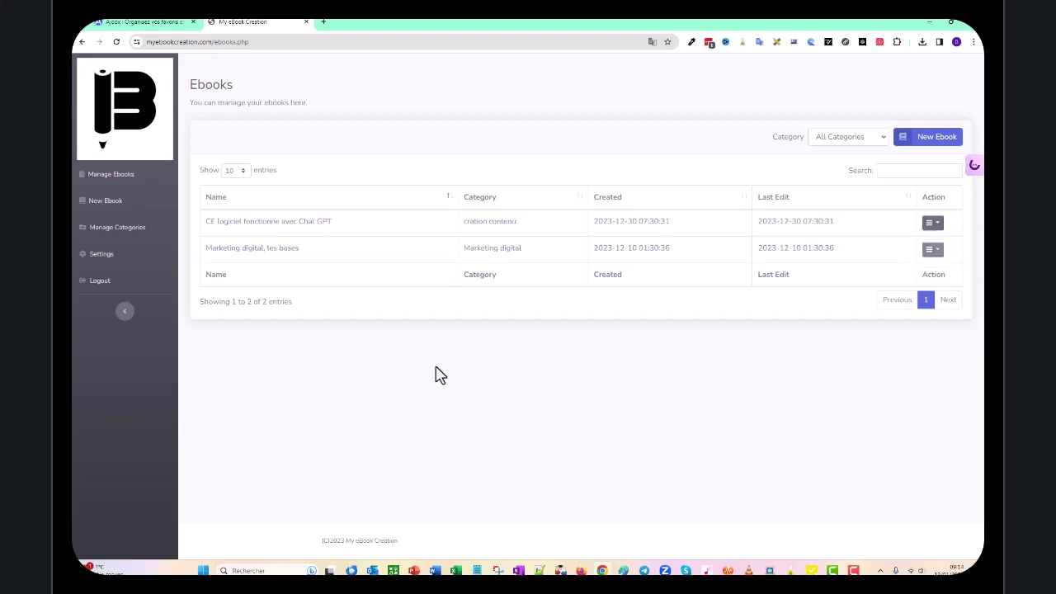
click(99, 235)
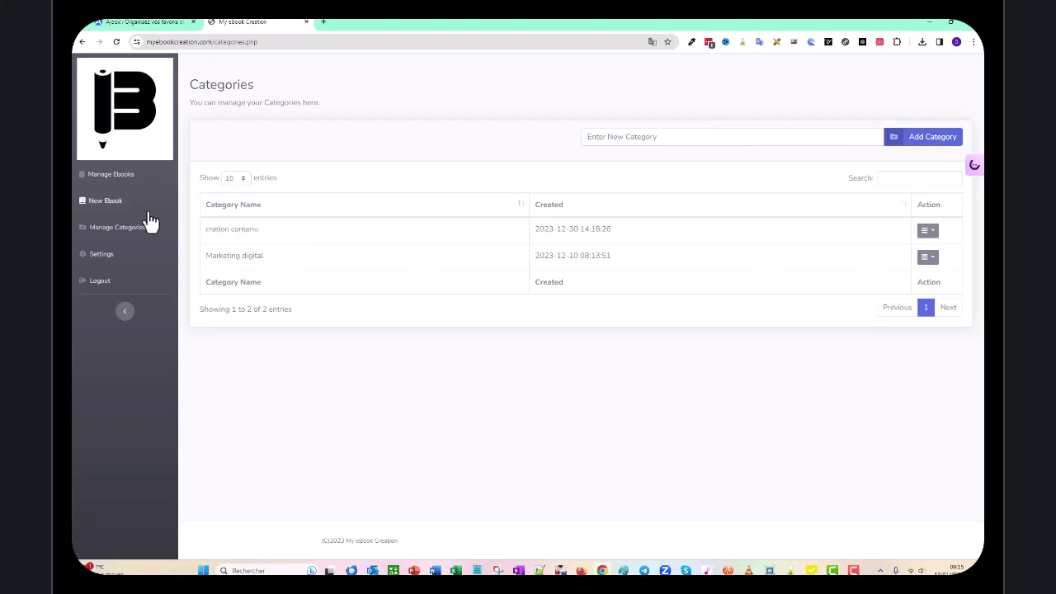
click(103, 256)
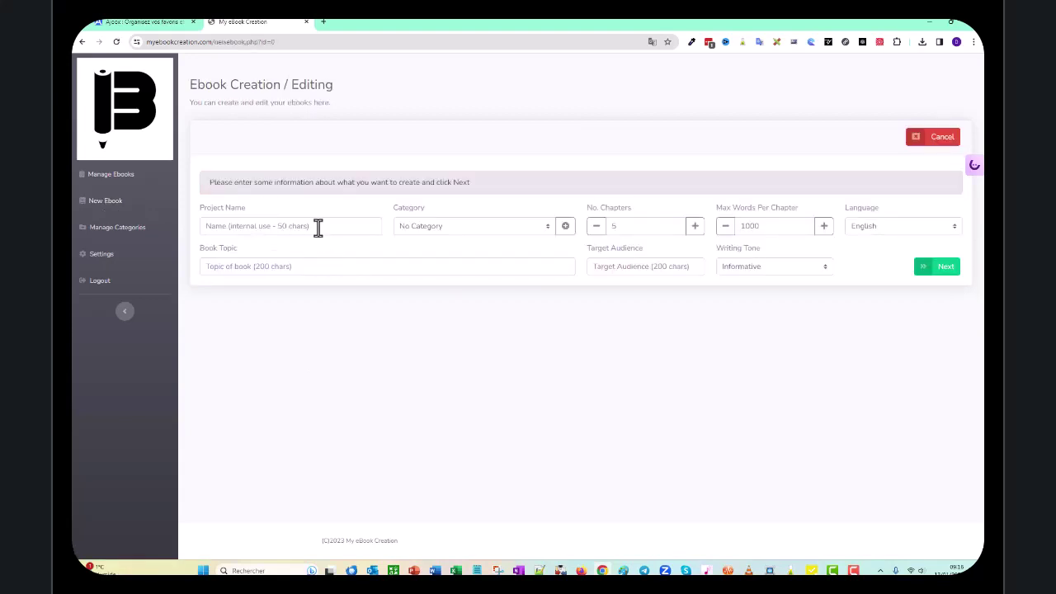
Step: Name the project 'Comment faire des économies', create a 'Finance' category, and raise the chapter count
click(202, 228)
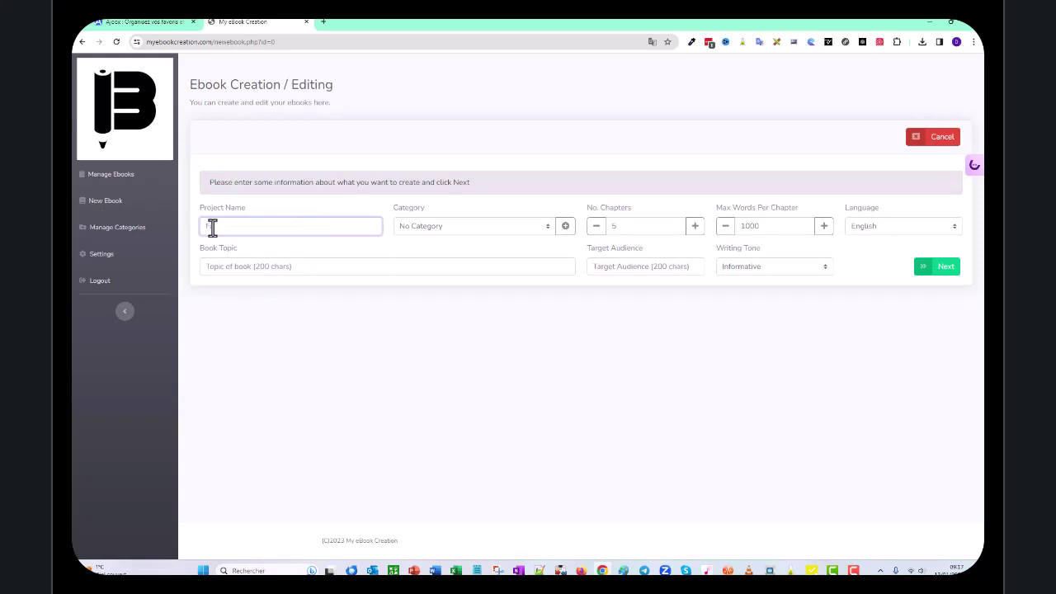
text(Comment faire des économies)
click(551, 233)
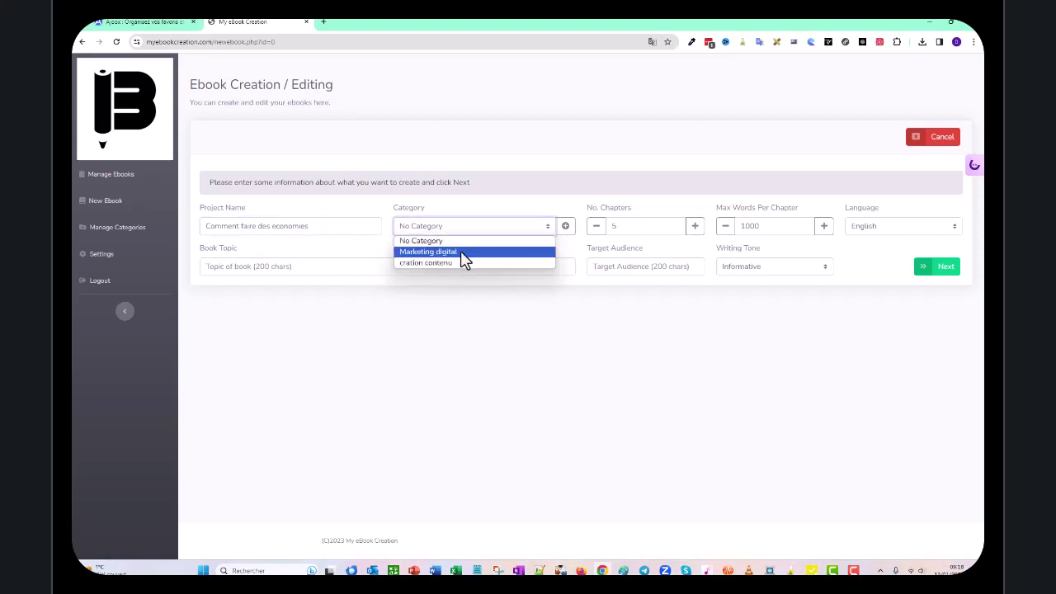
click(565, 229)
click(450, 125)
text(Finance)
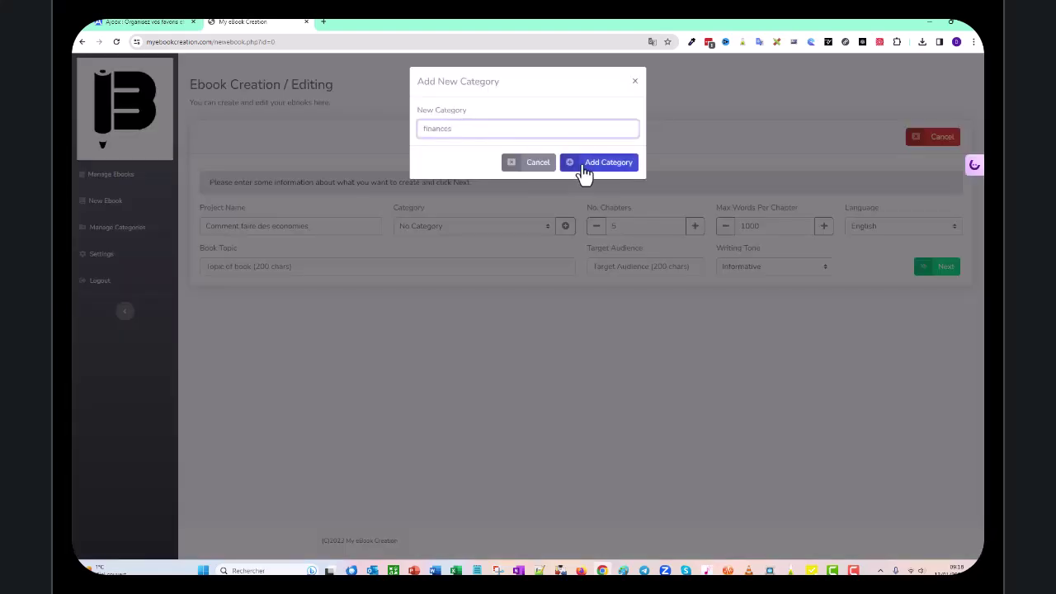
click(586, 168)
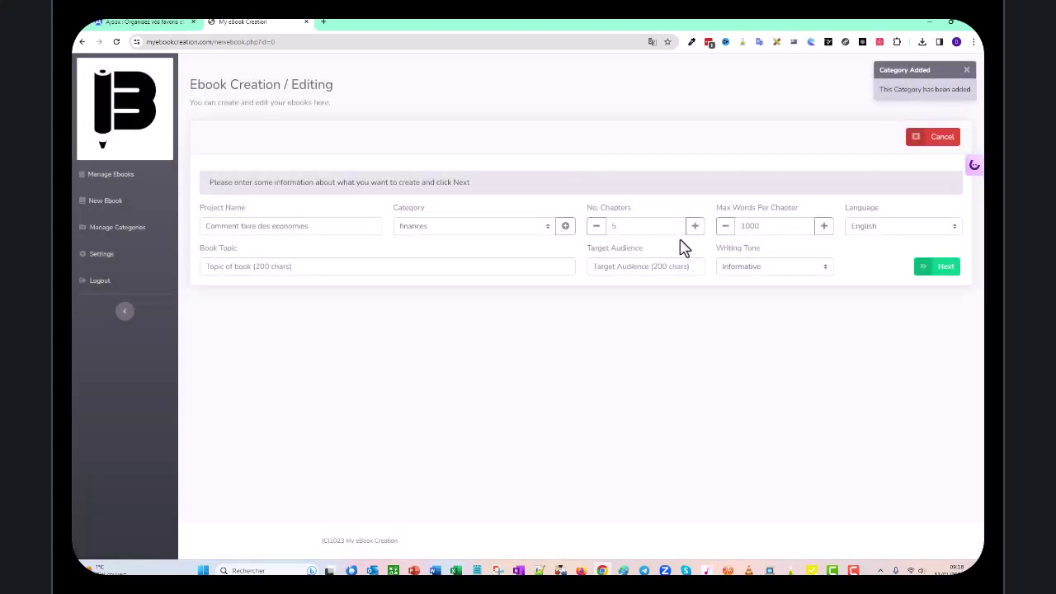
click(692, 240)
Step: Set 5 chapters, a maximum of 1500 words per chapter, and French as the language
click(696, 236)
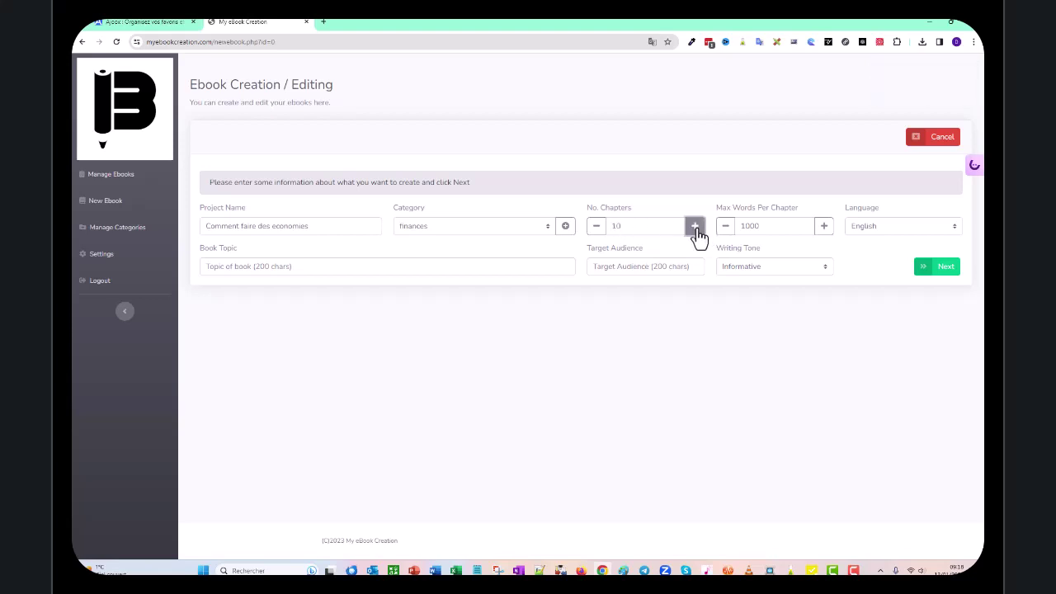
click(596, 234)
click(696, 235)
click(824, 233)
click(824, 231)
double_click(747, 226)
text(1500)
click(949, 231)
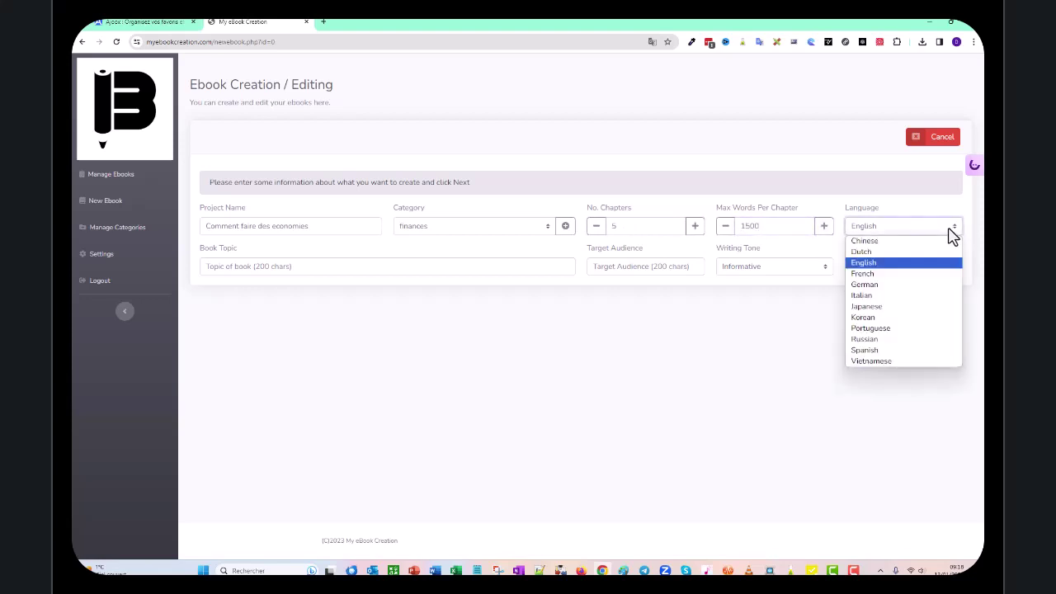
click(862, 273)
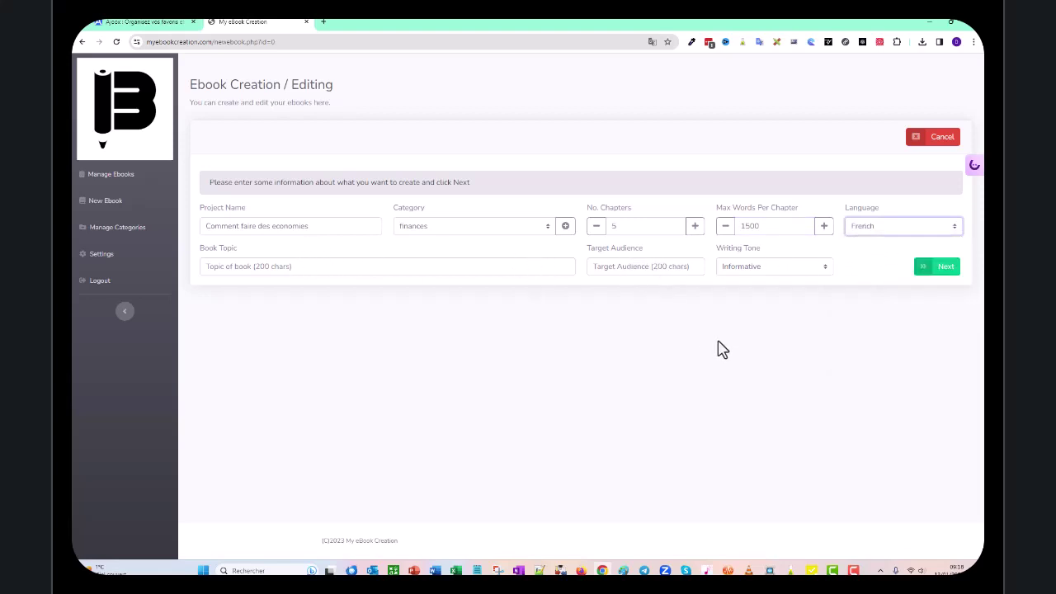
Step: Enter the book topic 'Comment faires des economies en 2024' and clear the target audience text
click(305, 267)
text(Comment fa)
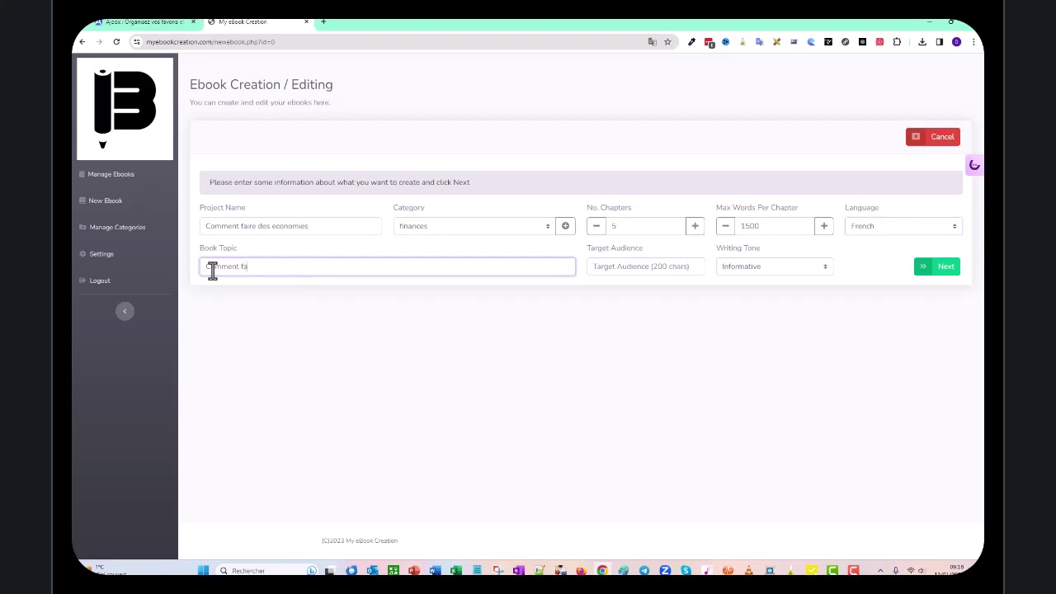
text(ies en 2024)
click(672, 267)
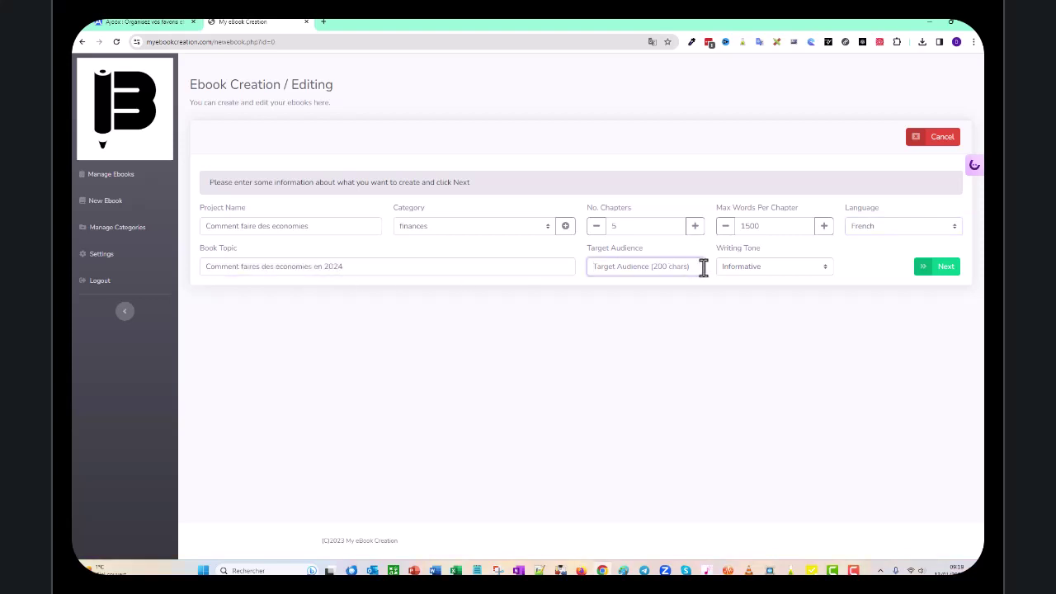
click(754, 278)
click(594, 267)
key(ctrl+v)
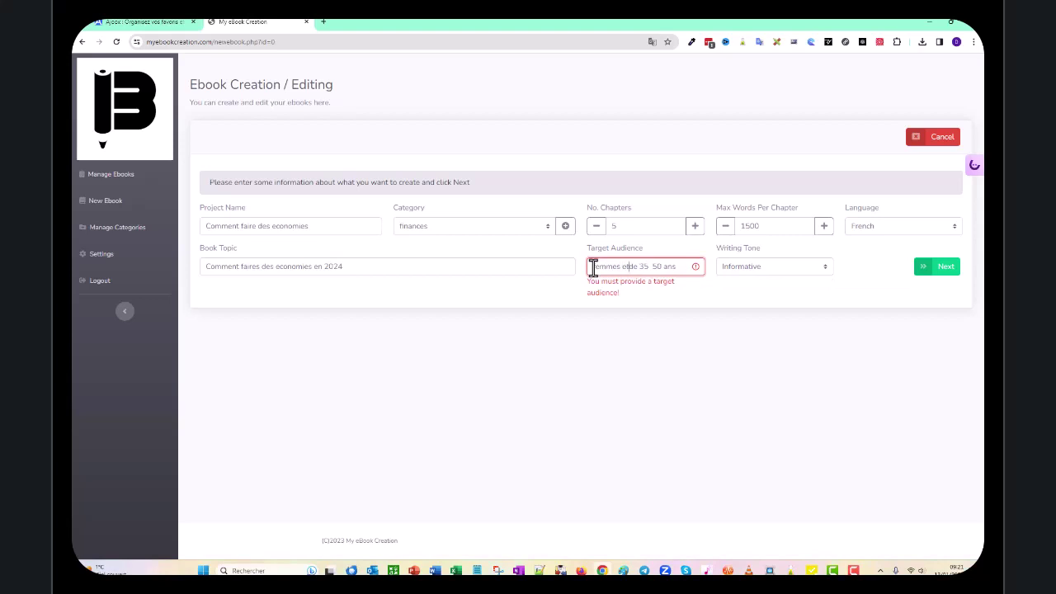
text(ommes)
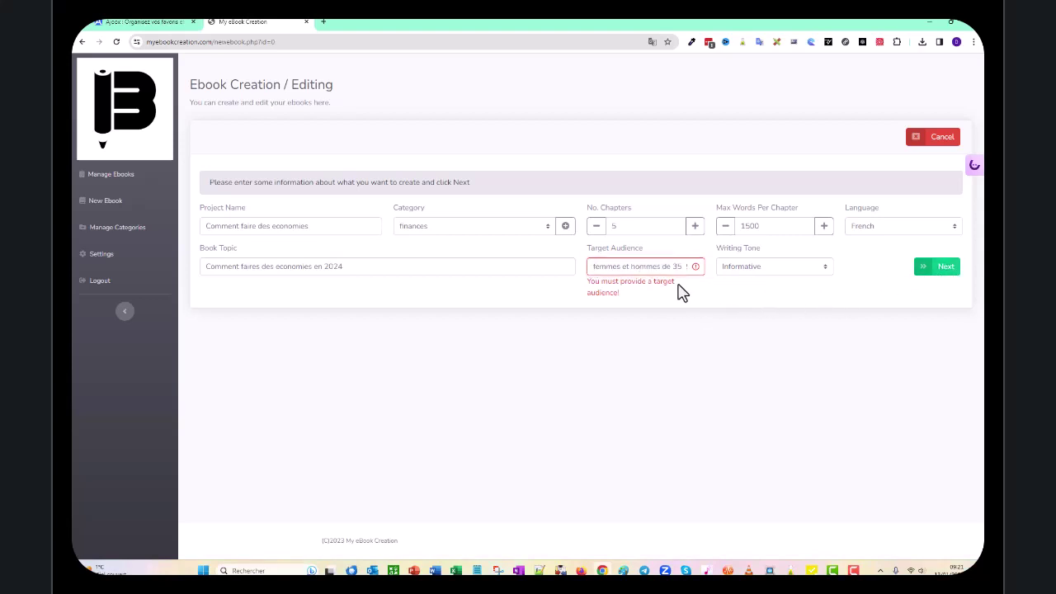
click(782, 270)
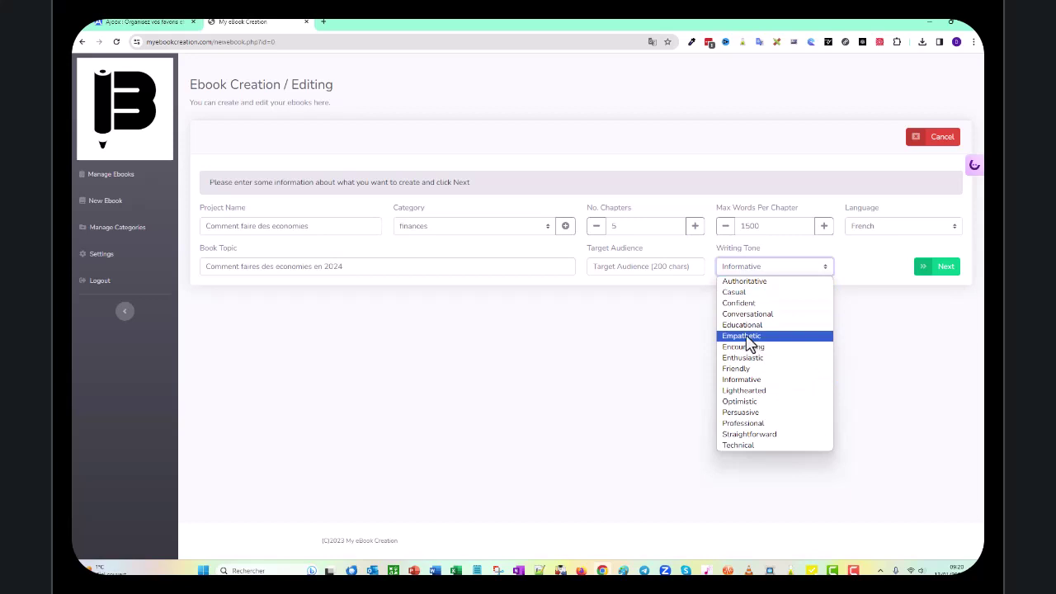
Step: Keep the Informative writing tone and request AI title suggestions
click(750, 380)
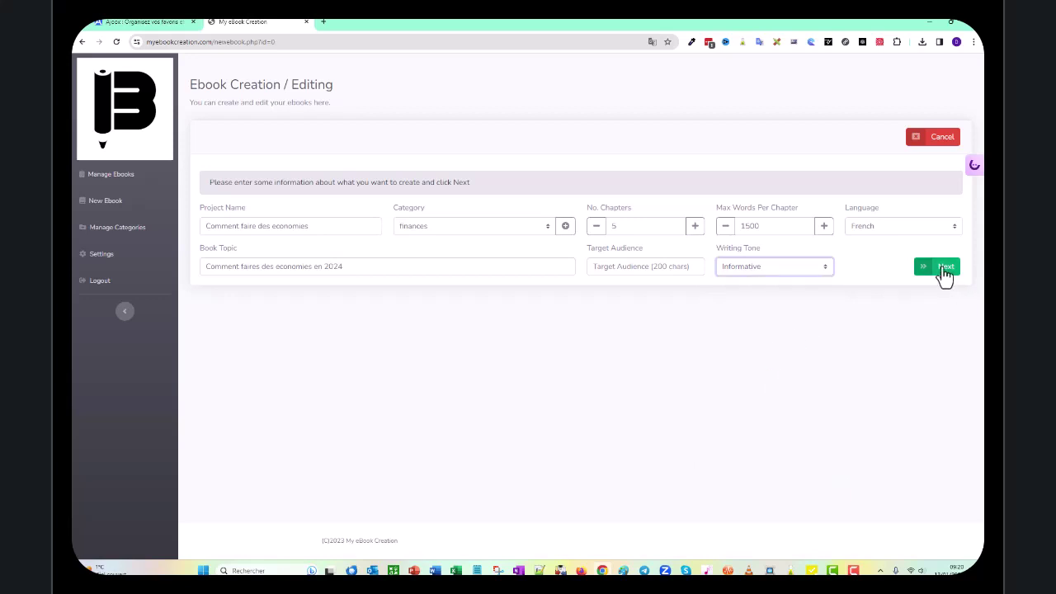
click(945, 268)
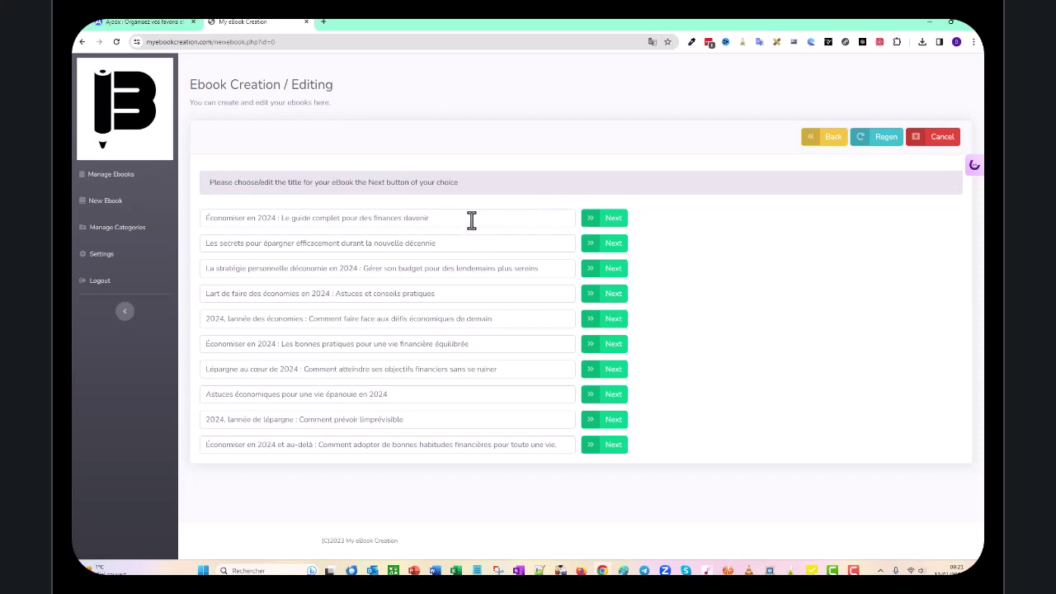
Step: Choose the first suggested title and generate its chapter outline
click(404, 218)
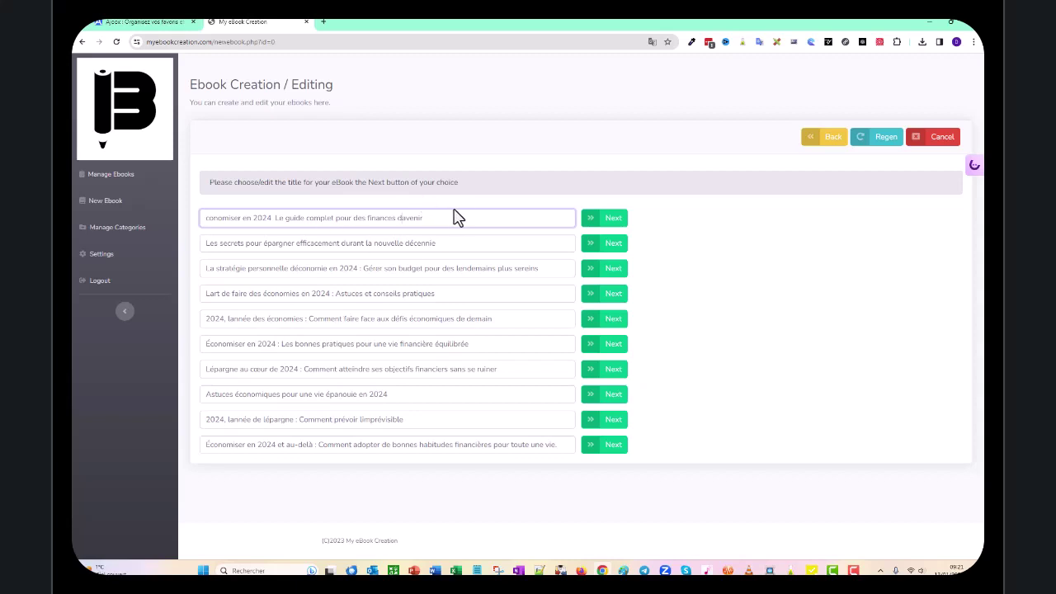
click(614, 222)
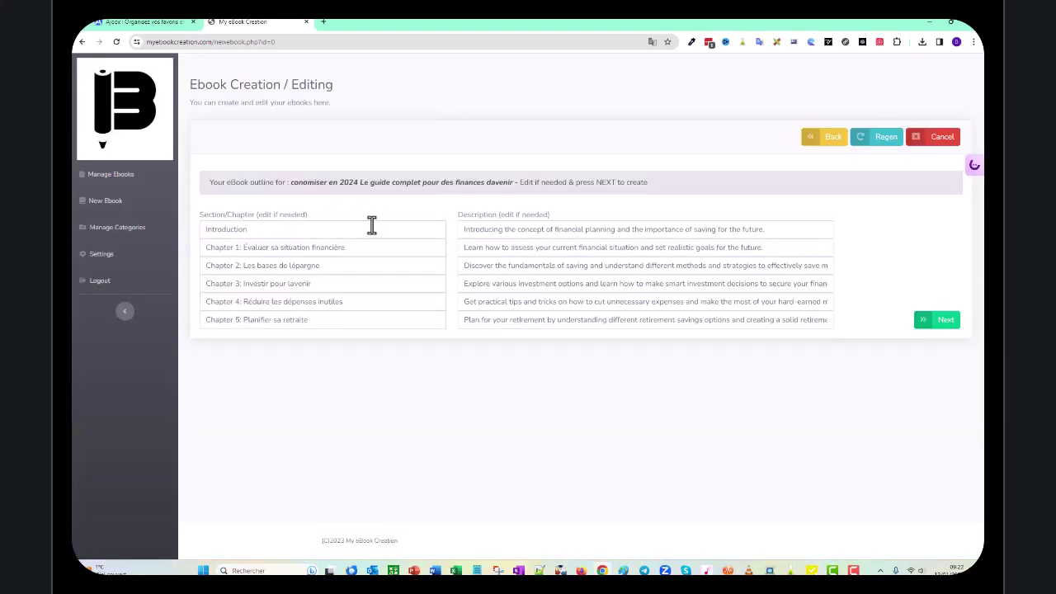
Step: Accept the introduction-plus-five-chapter outline to begin AI chapter generation
click(944, 324)
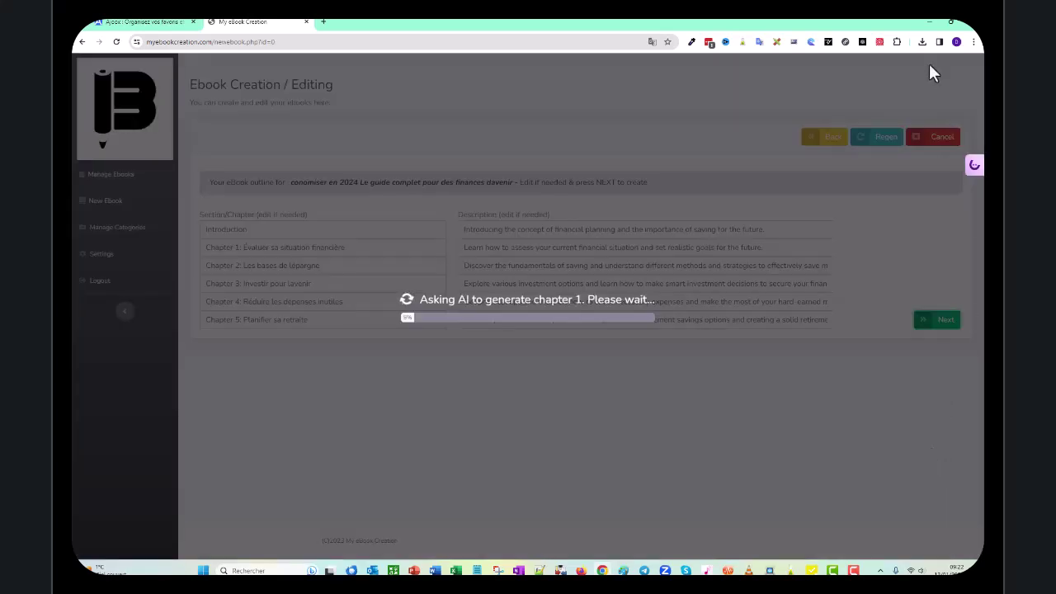